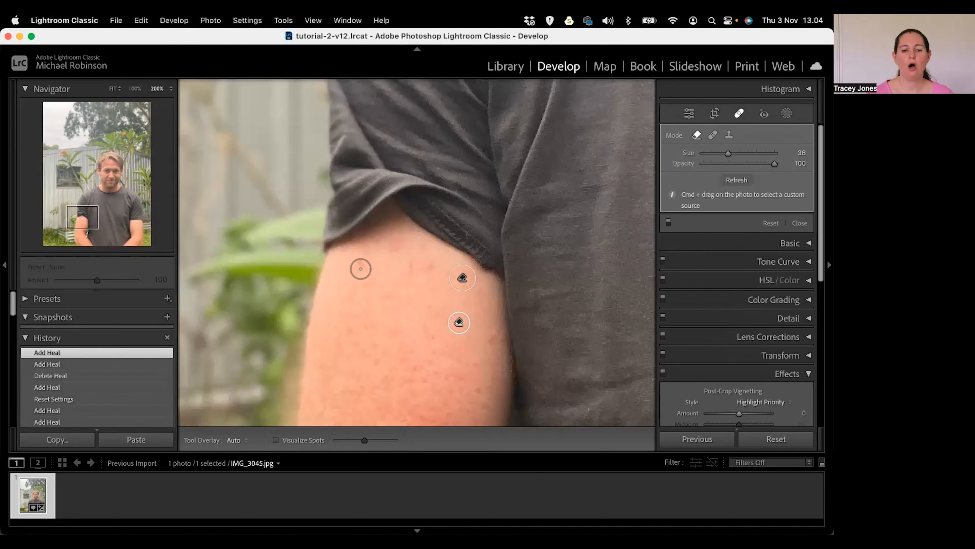
- Remove three blemishes from the upper arm with the content-aware healing brush at size 36
left_click(492, 341)
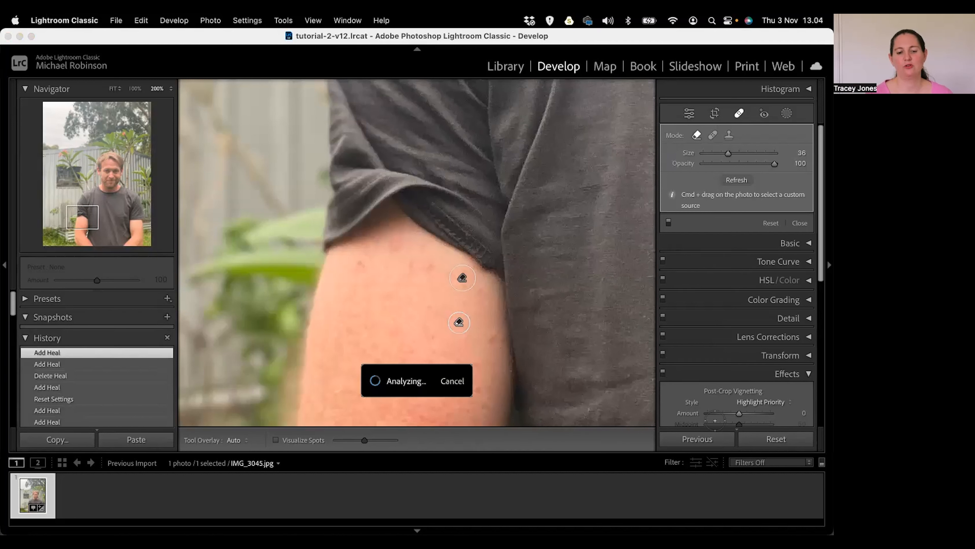
left_click(430, 332)
left_click(430, 263)
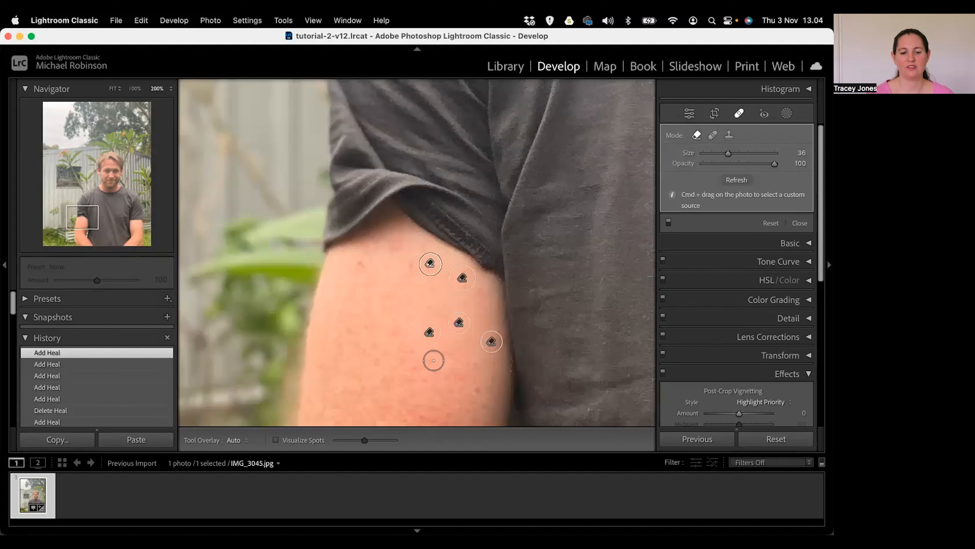
- Reduce the healing brush size to 28 and remove the remaining red spots on the lower and upper parts of the arm
key("bracketleft")
left_click(481, 390)
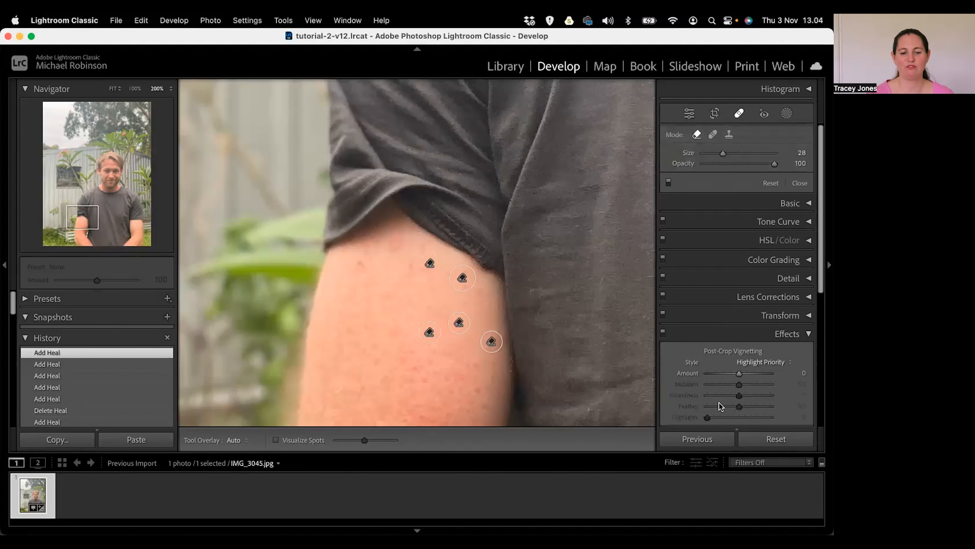
left_click(478, 365)
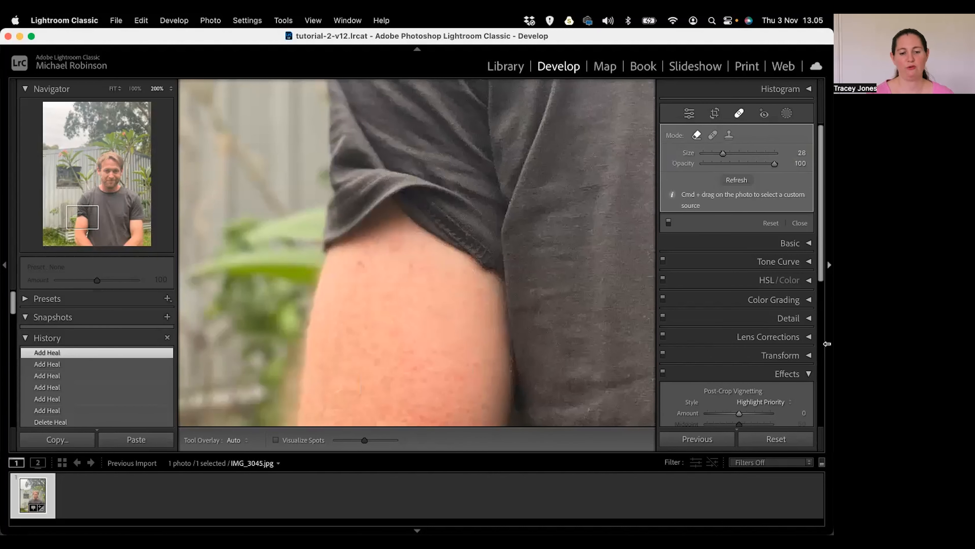
left_click(362, 264)
left_click(393, 246)
left_click(411, 265)
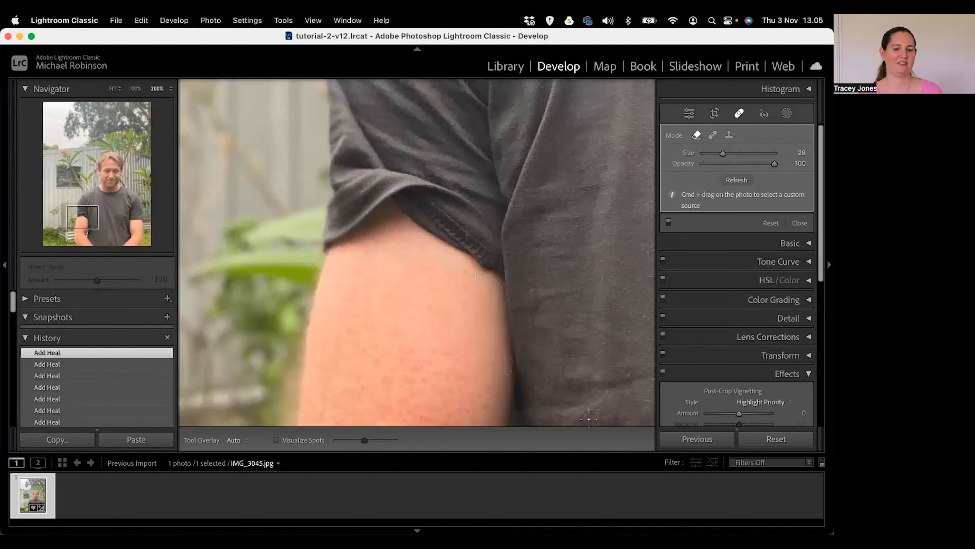
- Remove the small lint specks from the front of the T-shirt with the content-aware healing brush
left_click_drag(609, 280, 190, 194)
left_click(400, 315)
left_click(423, 321)
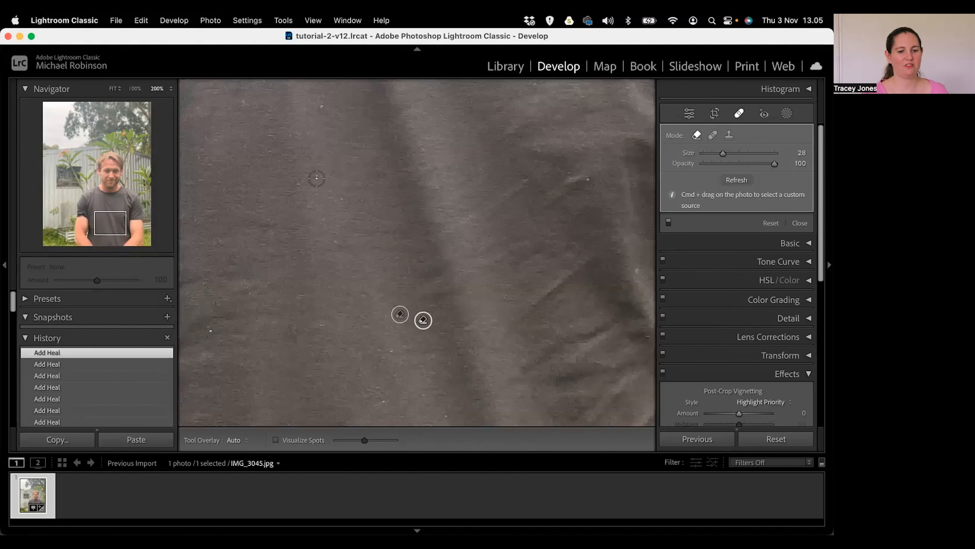
left_click(337, 202)
- Paint out the light marks and the diagonal crease on the T-shirt with the healing brush at size 39
left_click_drag(585, 181, 540, 205)
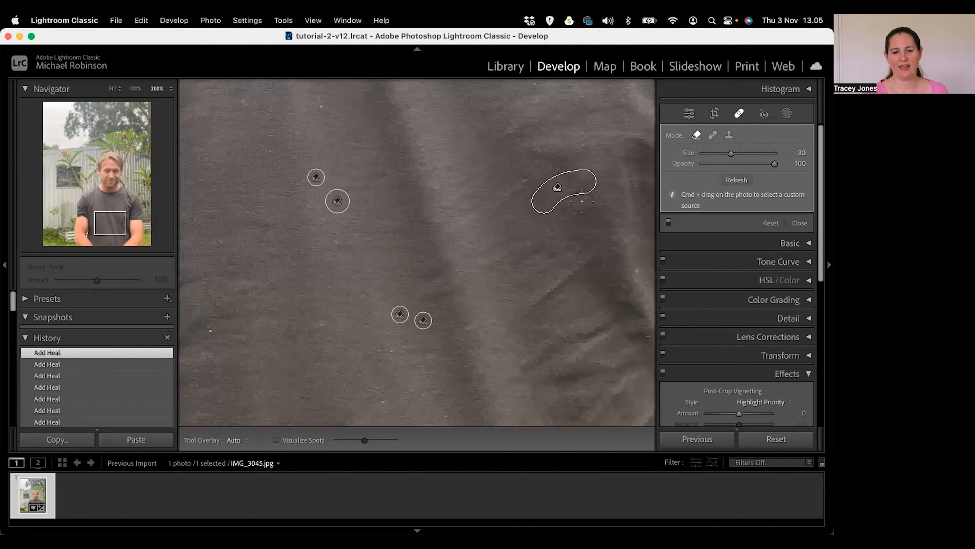
left_click_drag(582, 202, 555, 207)
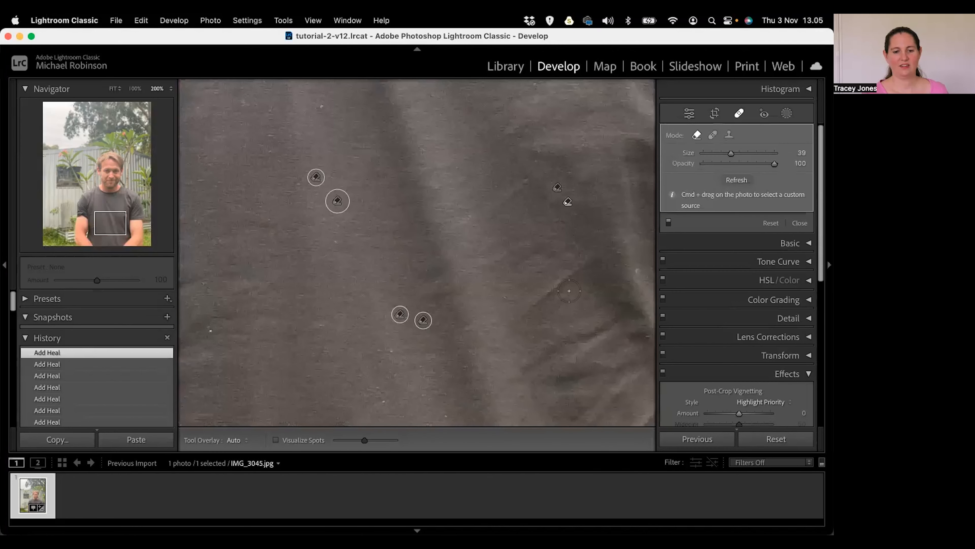
left_click_drag(584, 265, 510, 324)
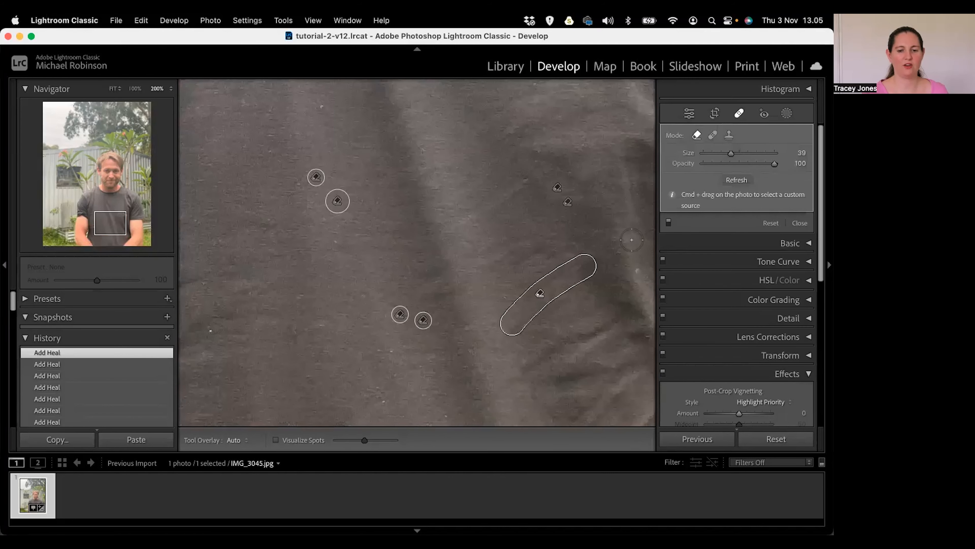
- Create a Background mask for the whole photo, and delete it again
left_click_drag(621, 218, 370, 262)
left_click_drag(536, 170, 355, 364)
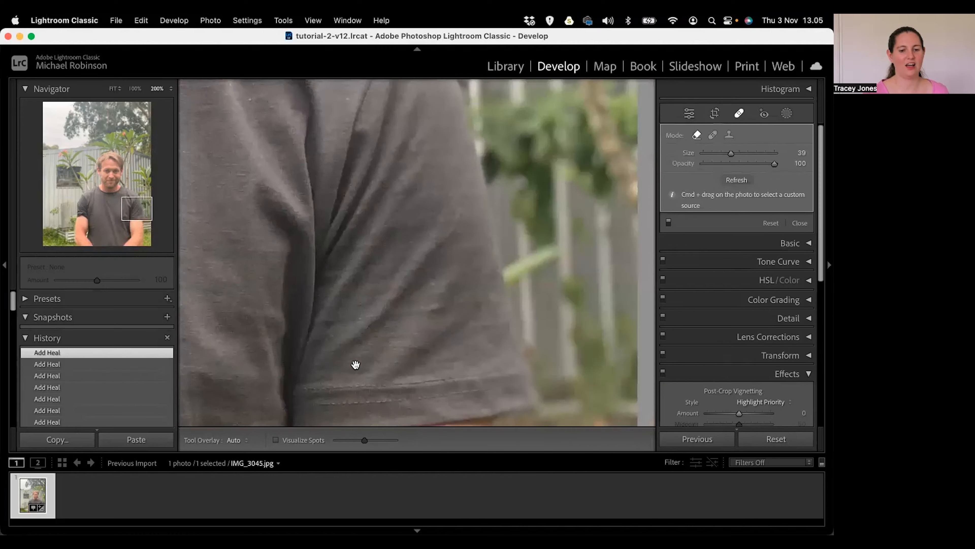
key("super+minus")
key("super+minus")
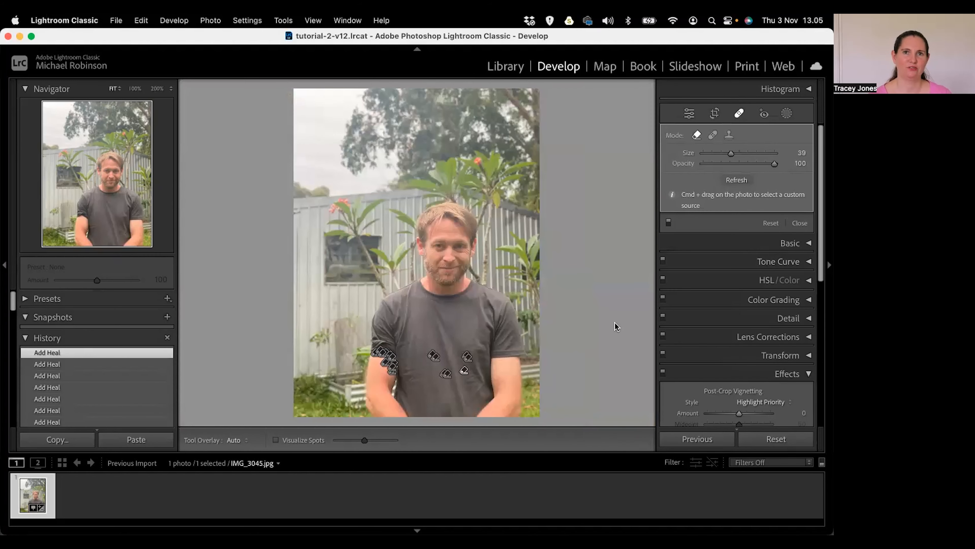
left_click(786, 113)
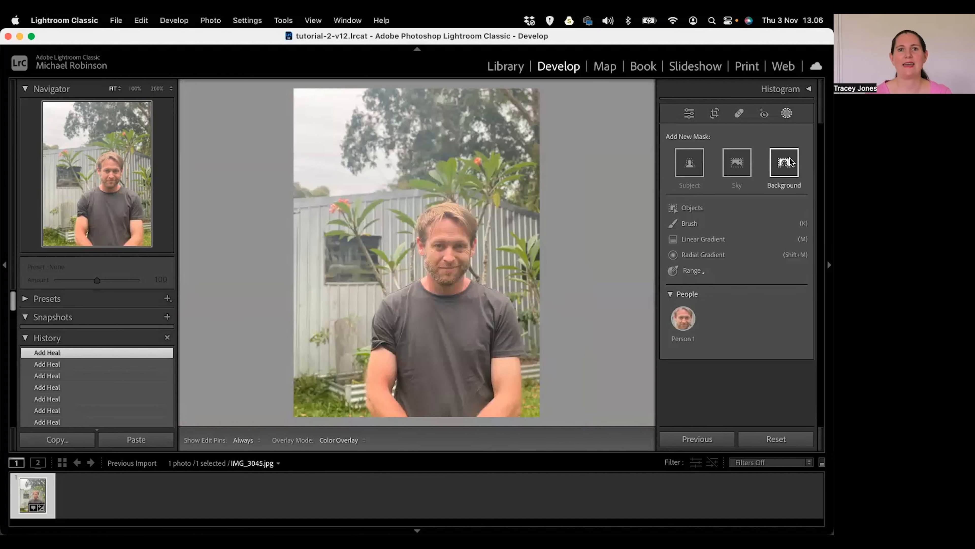
left_click(785, 163)
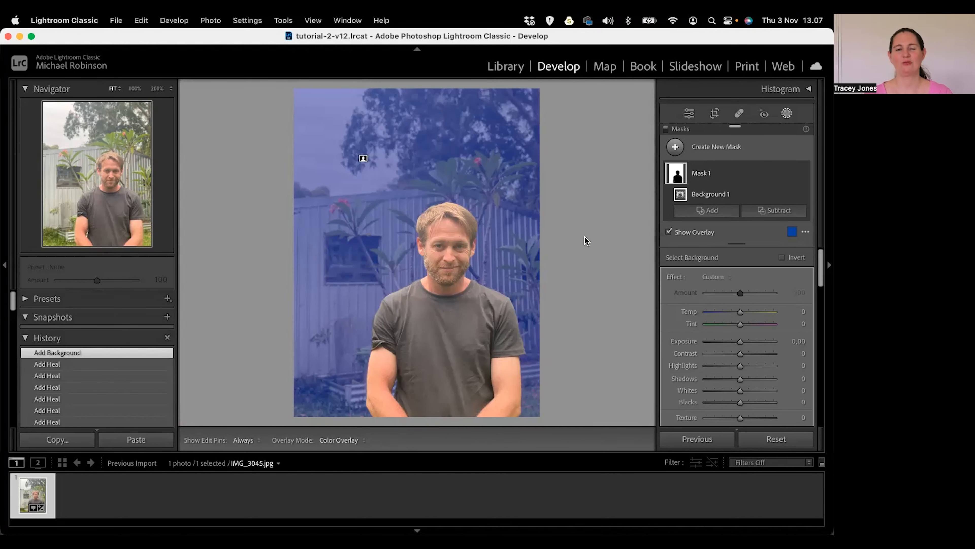
left_click(805, 173)
left_click(829, 283)
- Create an Objects mask by brushing over the flowering plant in front of the shed window, and delete it again
left_click(690, 209)
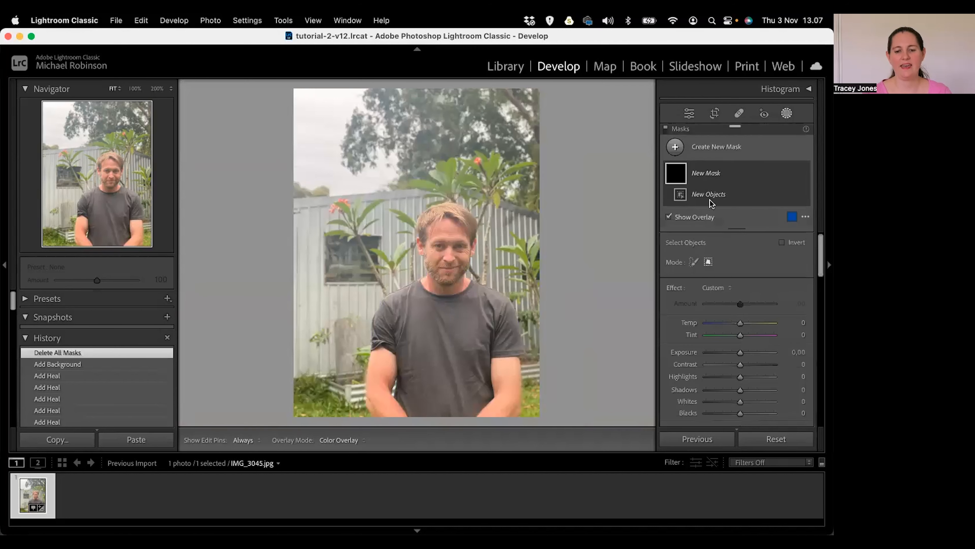
left_click(694, 264)
scroll(379, 244, "down", 5)
mouse_move(343, 207)
left_mouse_down()
mouse_move(356, 234)
mouse_move(351, 211)
mouse_move(387, 195)
mouse_move(375, 233)
left_mouse_up()
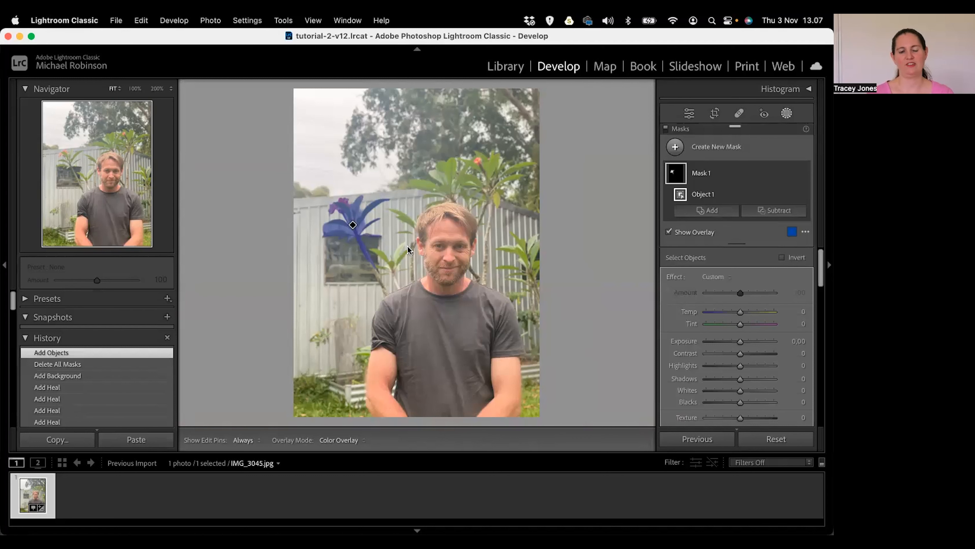
left_click(799, 173)
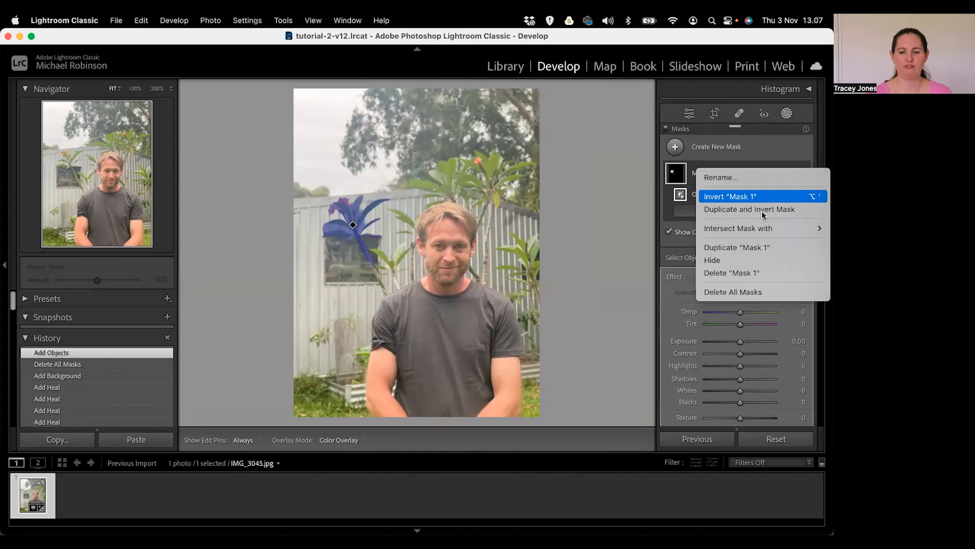
left_click(743, 292)
- Create an Objects mask with a rectangle selection around the same flowering plant, and delete it again
left_click(708, 262)
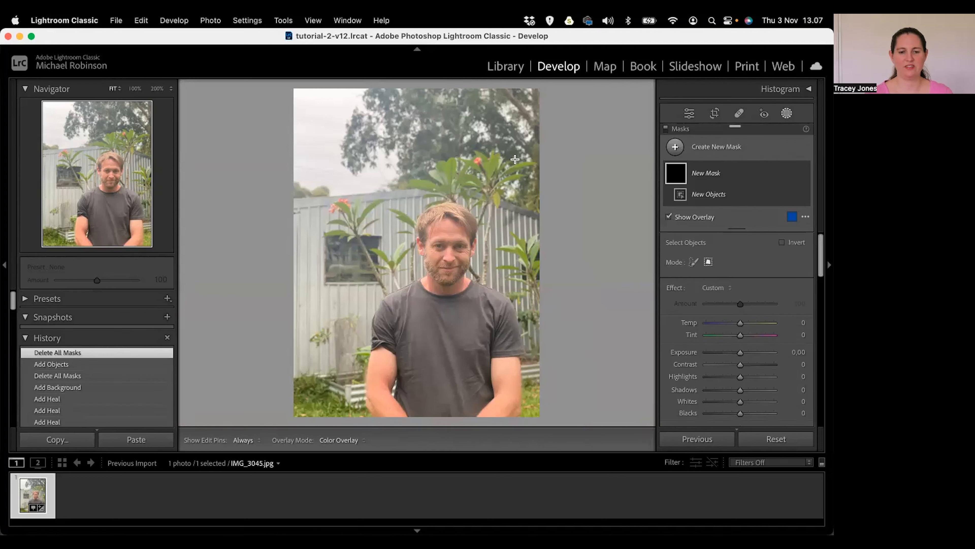
left_click_drag(310, 171, 393, 258)
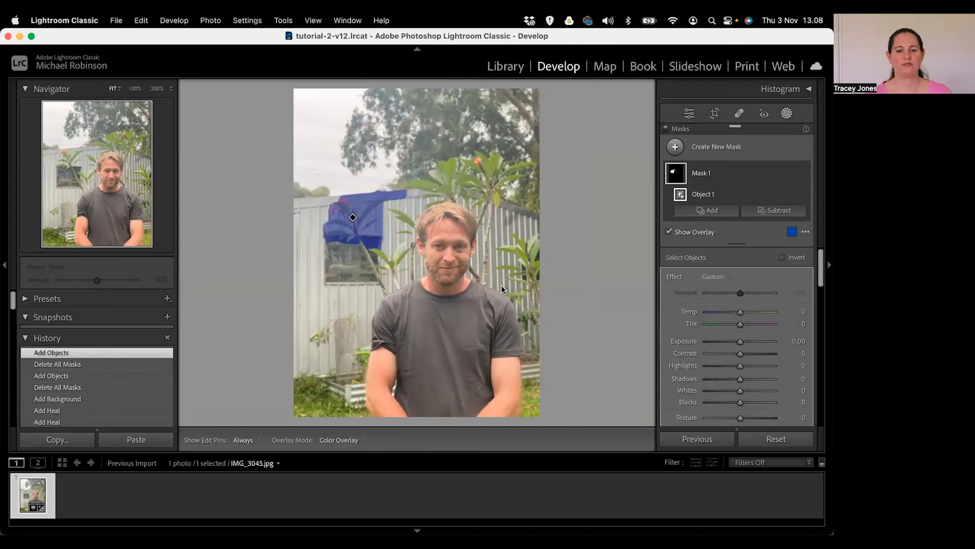
right_click(701, 173)
left_click(730, 285)
- Create an Objects mask with a rectangle selection around the man's head, and delete it again
left_click(690, 206)
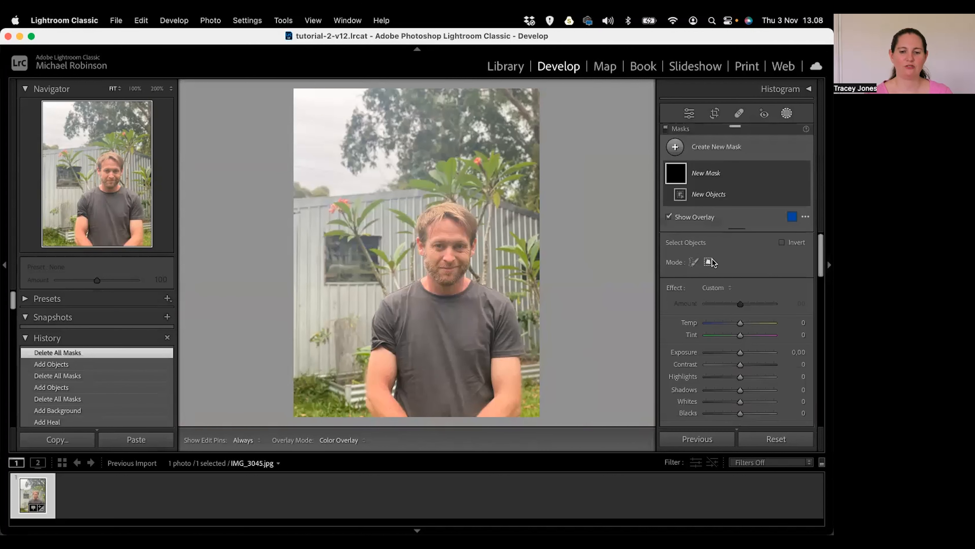
left_click_drag(400, 179, 487, 293)
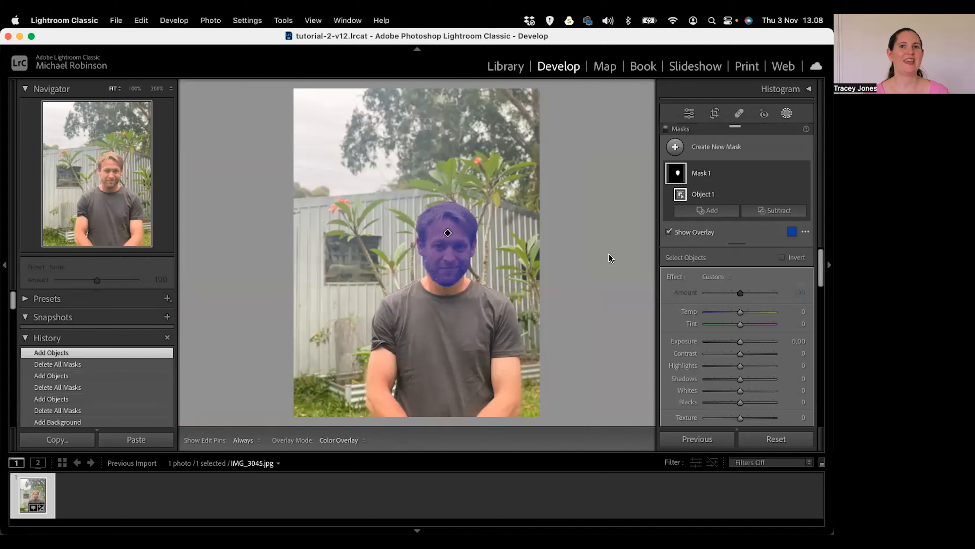
left_click(794, 174)
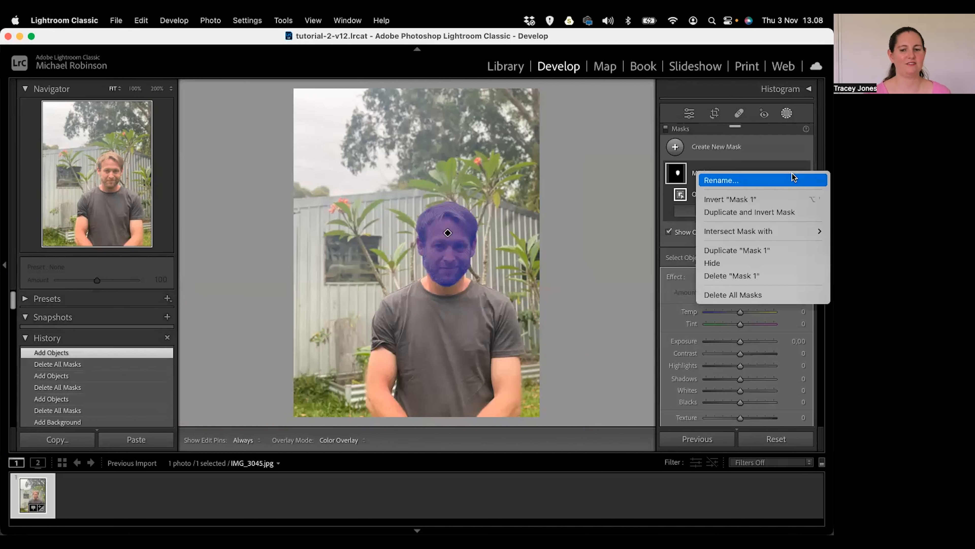
left_click(731, 293)
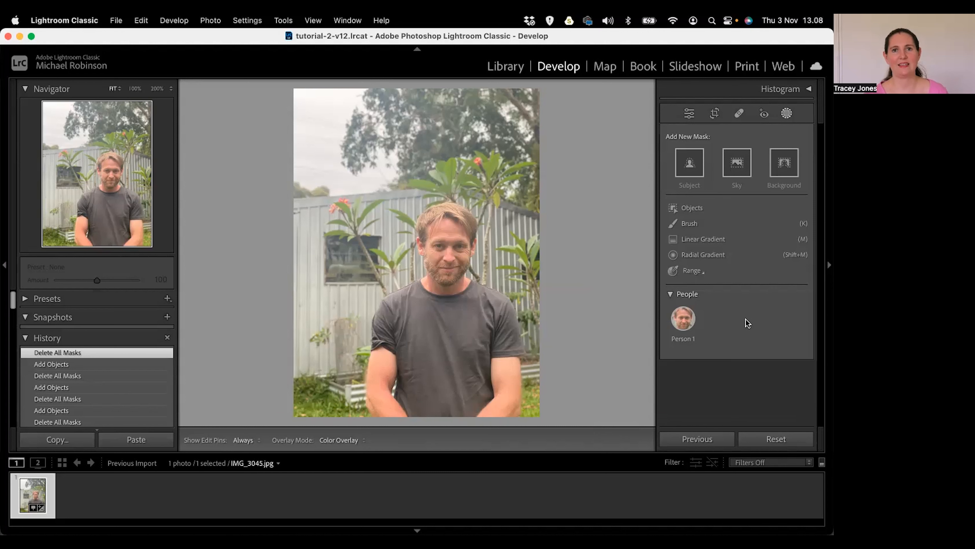
- Create separate people masks for Person 1's Face Skin and Body Skin instead of Entire Person, and select the face skin mask
mouse_move(692, 350)
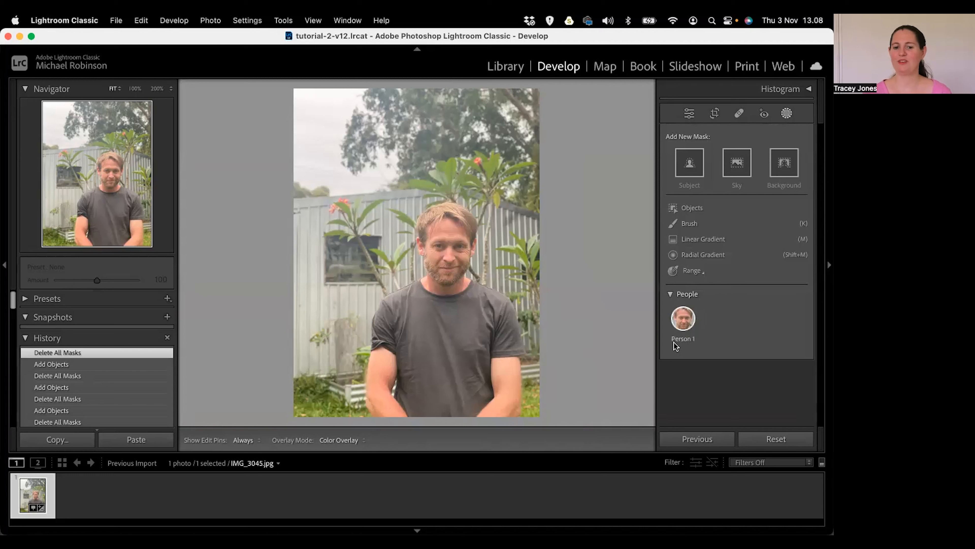
mouse_move(689, 330)
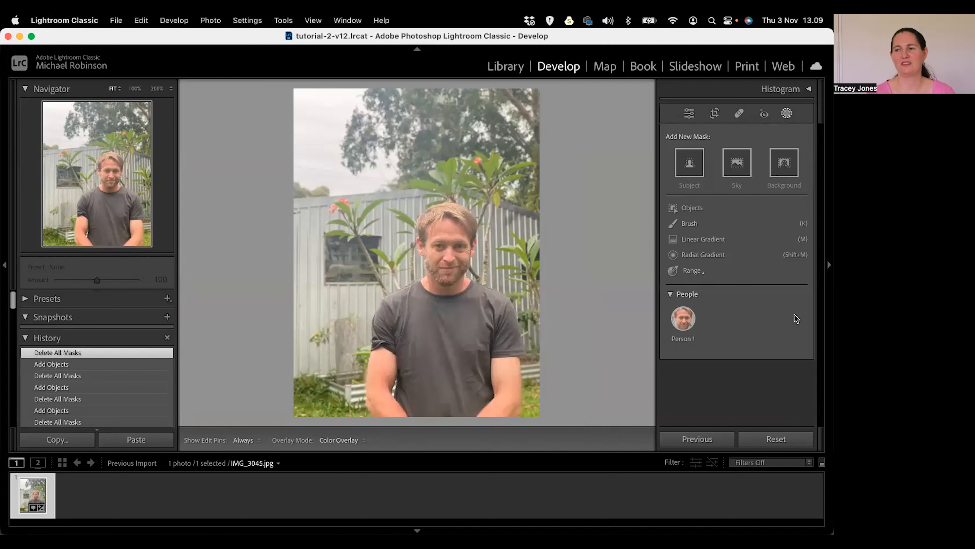
left_click(685, 324)
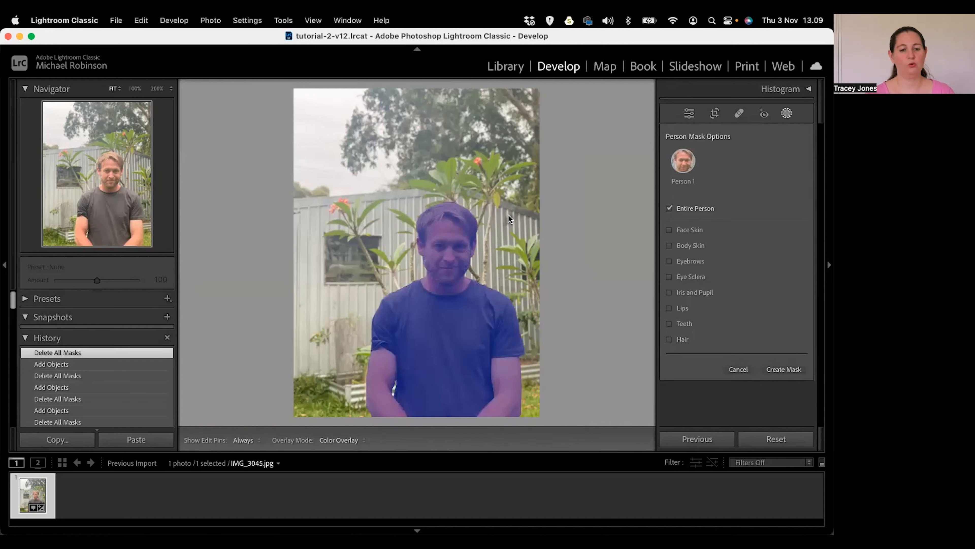
left_click(670, 206)
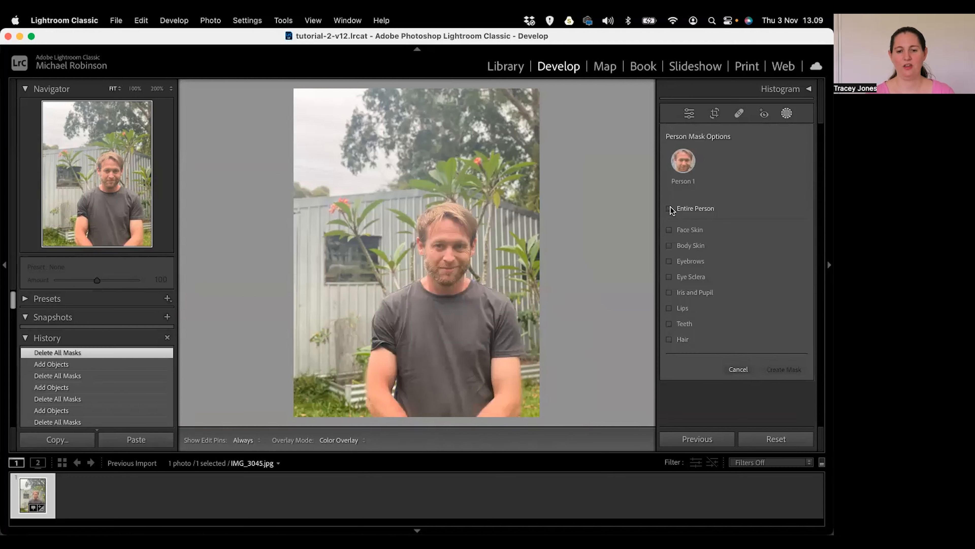
left_click(668, 230)
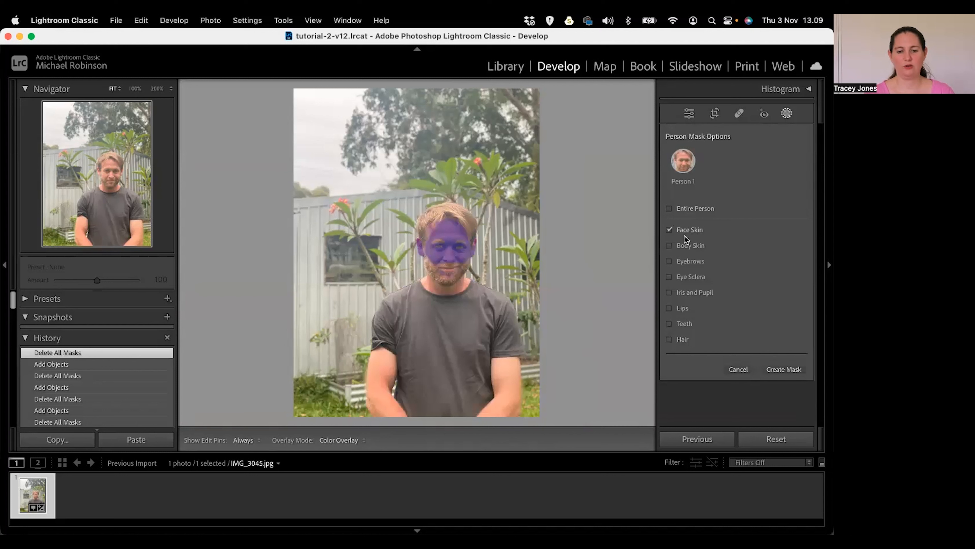
left_click(668, 246)
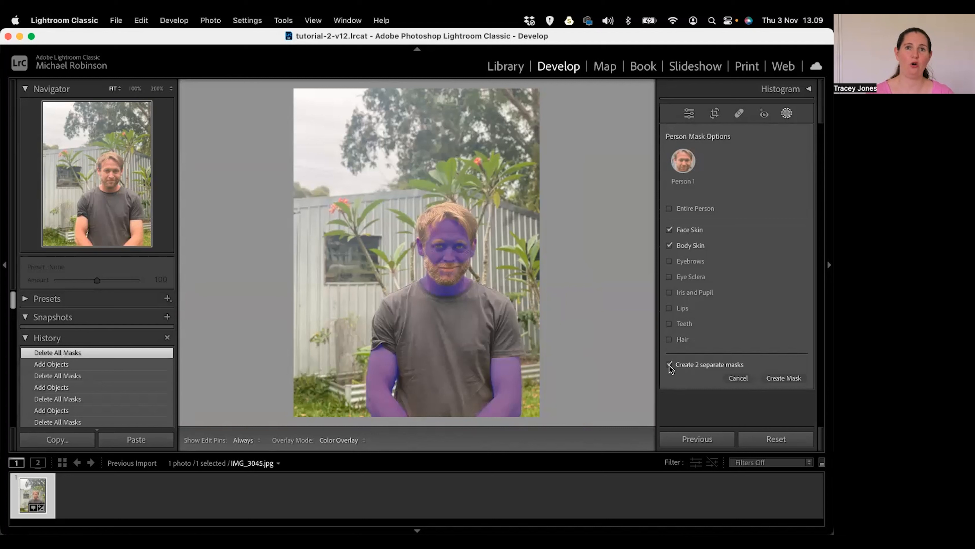
left_click(778, 375)
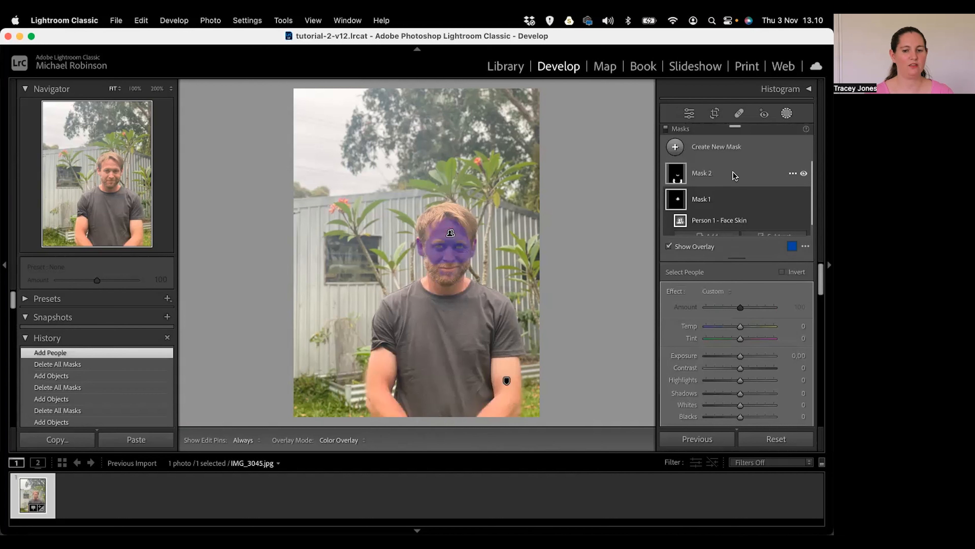
left_click(722, 200)
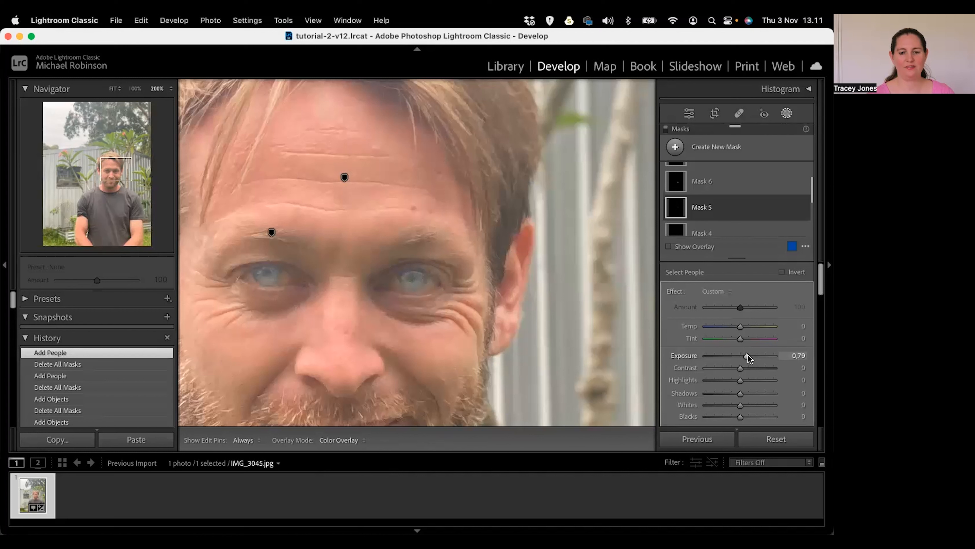
- Set the exposure of the iris mask (Mask 5) to 0.05 and select the eye-whites mask
mouse_move(747, 354)
left_mouse_down()
mouse_move(734, 357)
mouse_move(742, 357)
left_mouse_up()
scroll(749, 232, "down", 2)
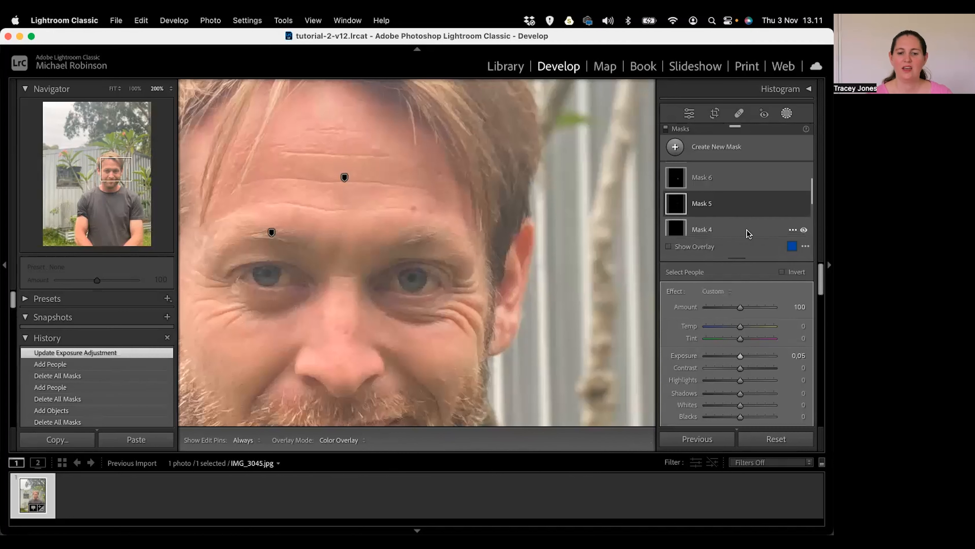
left_click(749, 231)
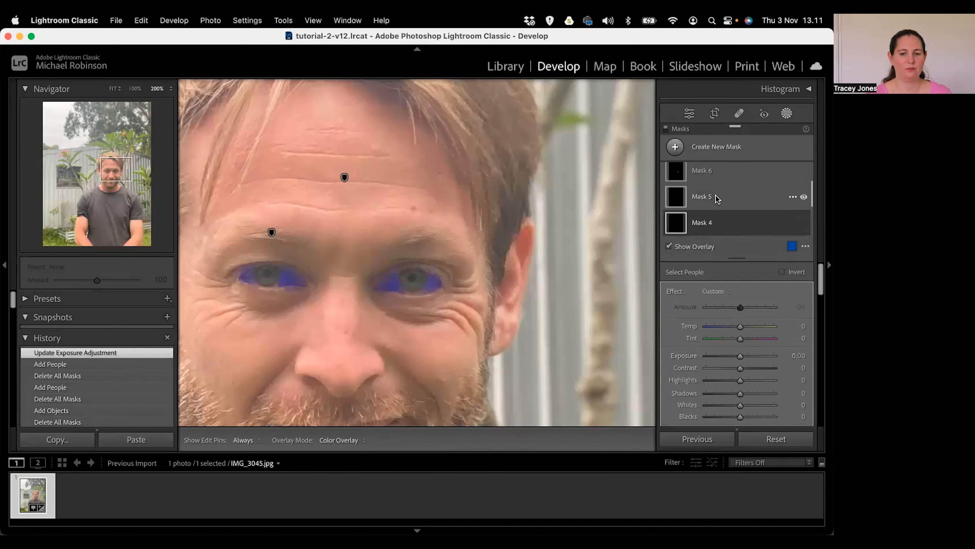
- Select the lips mask (Mask 6), hide its overlay and raise its tint to 100
left_click(718, 179)
scroll(734, 286, "down", 2)
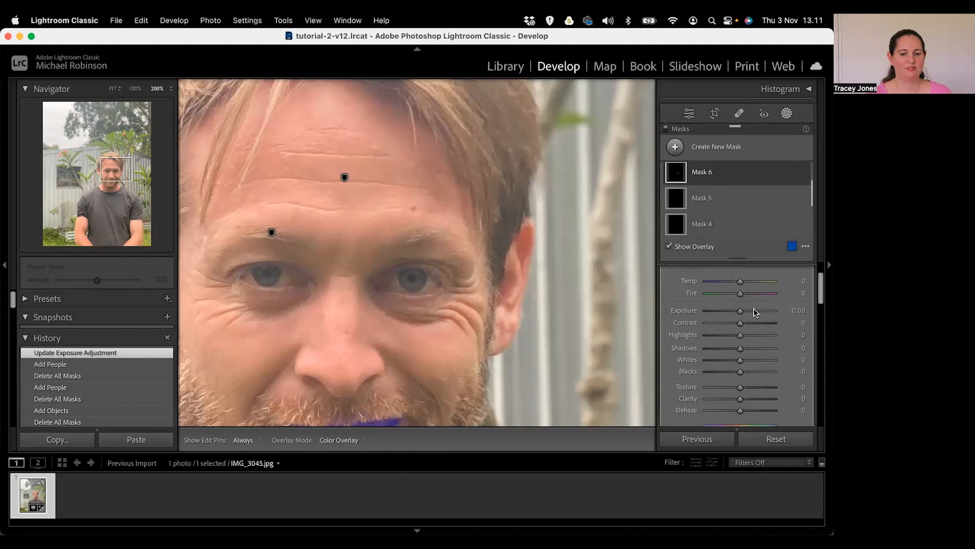
scroll(817, 286, "down", 2)
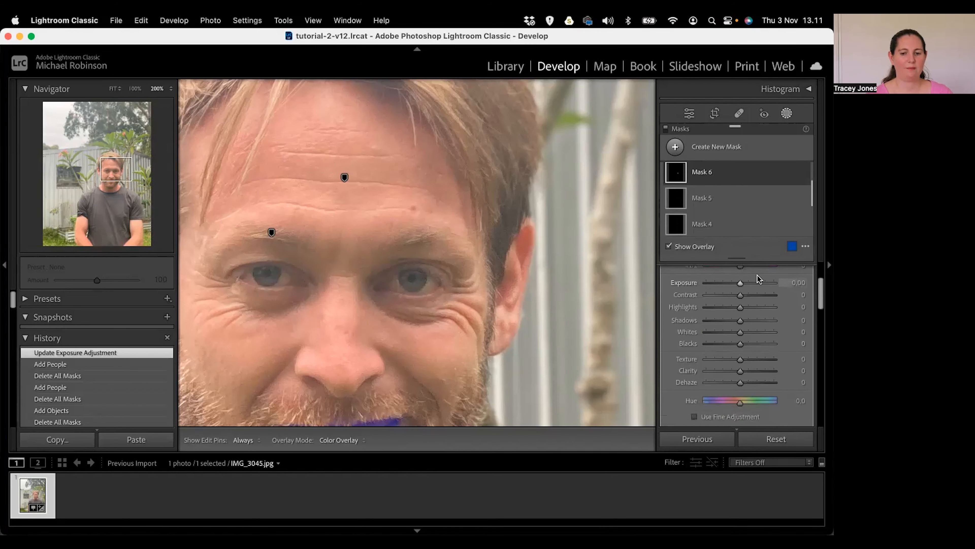
key("o")
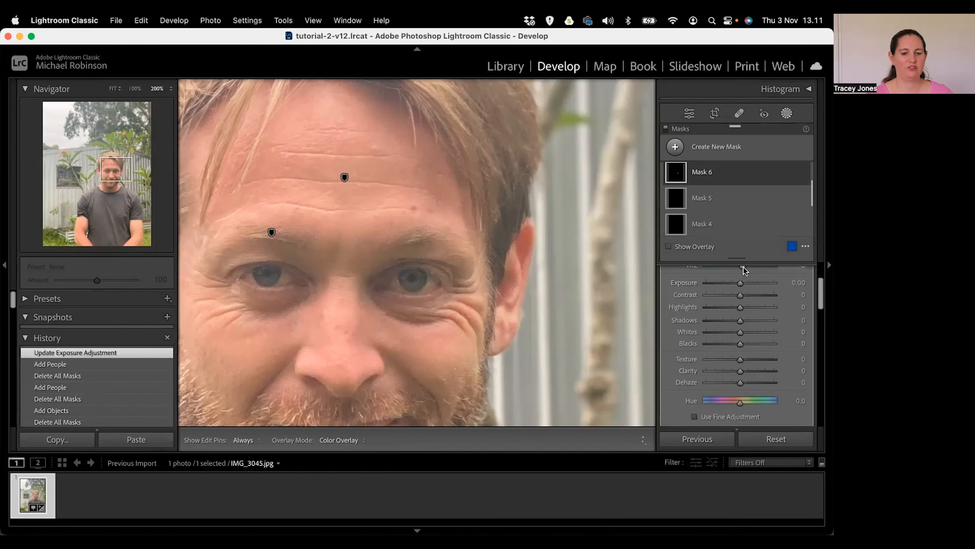
left_click_drag(743, 266, 761, 265)
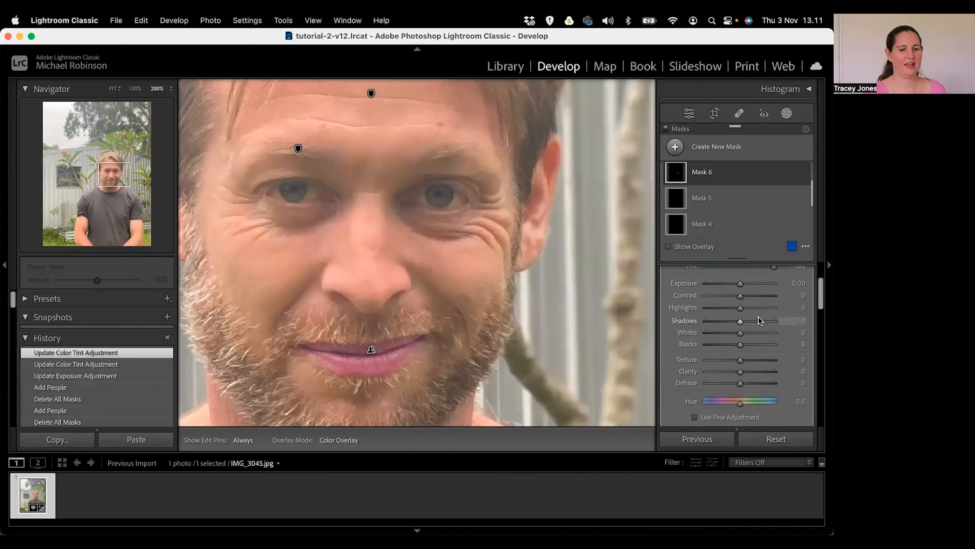
- Shift the hue of the lips mask slightly
scroll(758, 317, "up", 1)
scroll(758, 316, "up", 1)
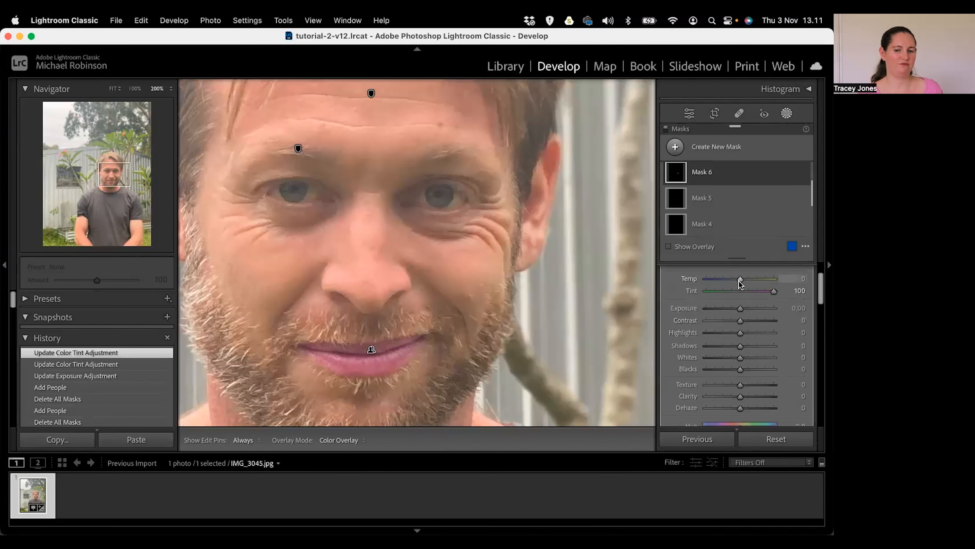
scroll(749, 348, "down", 3)
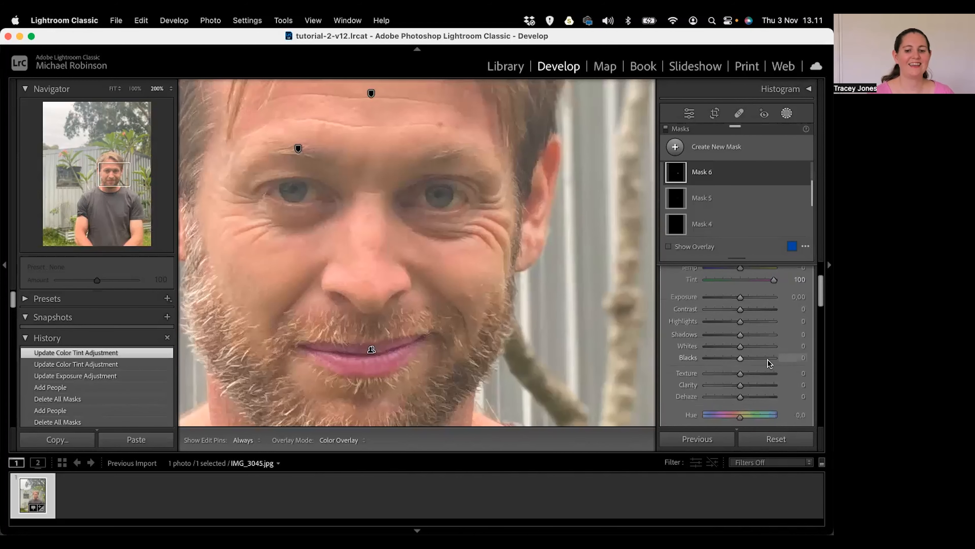
left_click_drag(737, 397, 735, 397)
left_click_drag(822, 285, 822, 260)
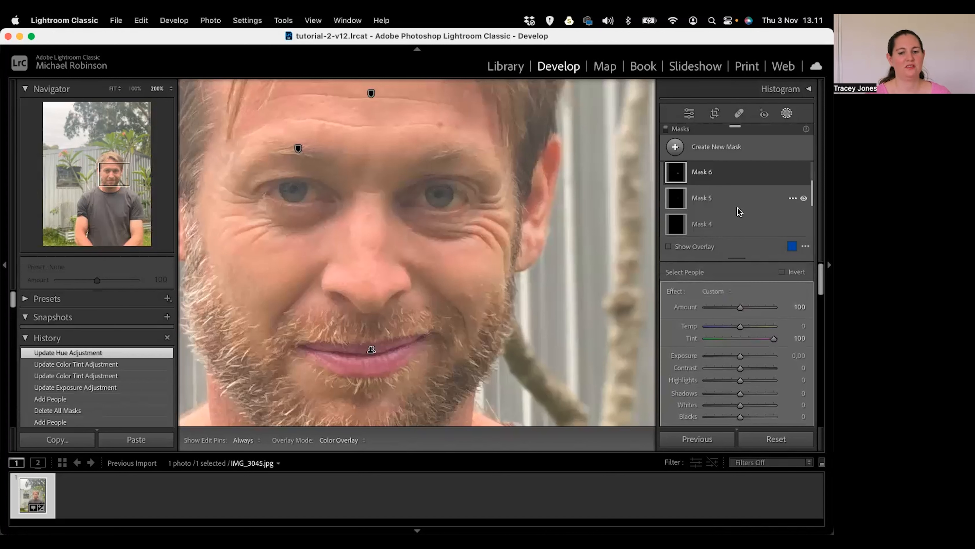
scroll(738, 208, "up", 2)
scroll(735, 208, "up", 1)
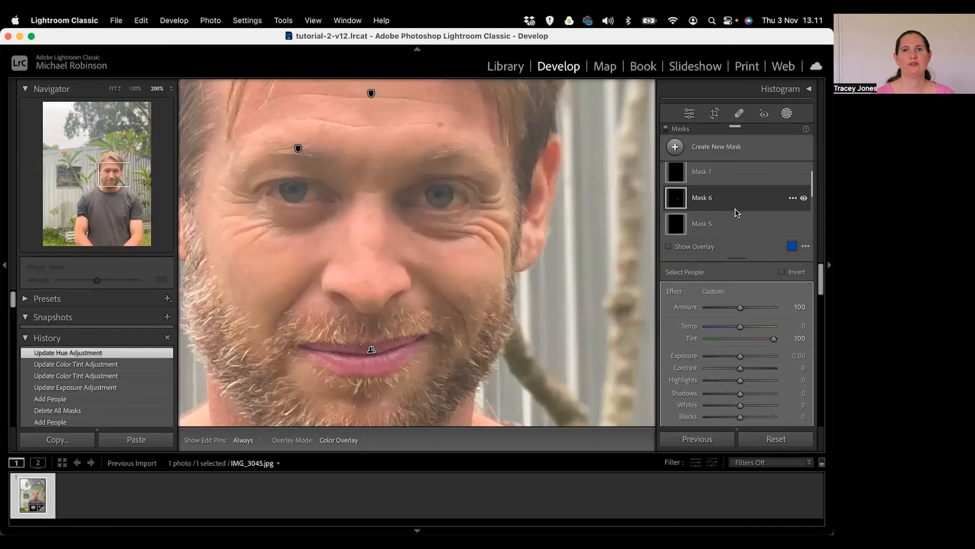